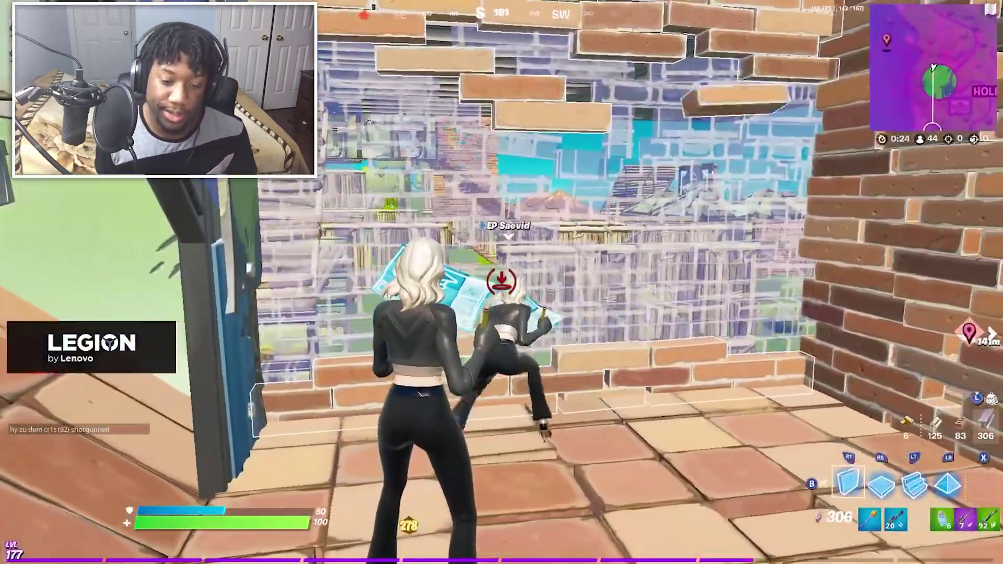
Switch the Fortnite building material to metal before leaving the game
{"action": "right_click", "coordinate": [501, 282]}
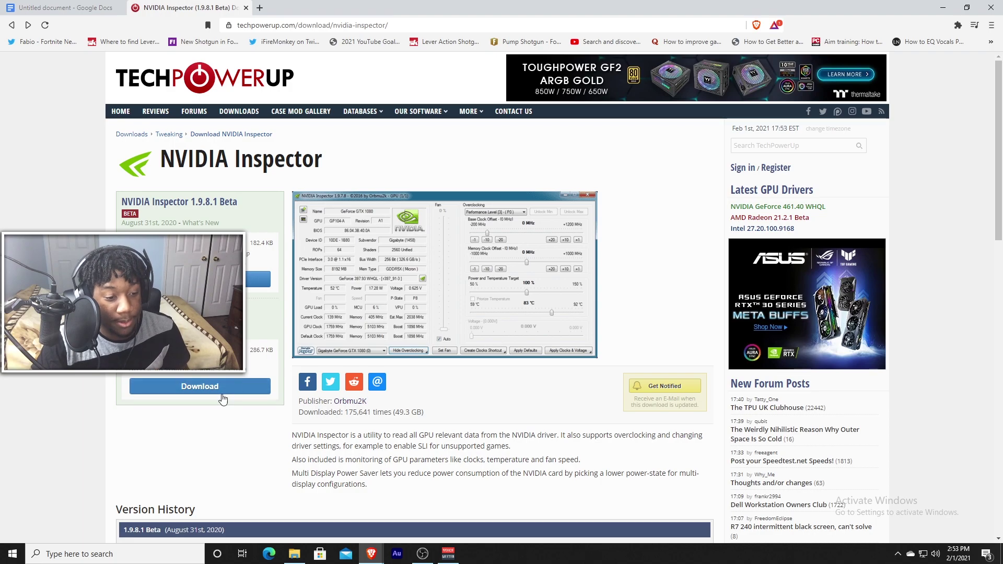
Download NVIDIA_Inspector_1.9.7.8.zip from the TechPowerUp US-4 mirror and bring up its download options
{"action": "left_click", "coordinate": [214, 387]}
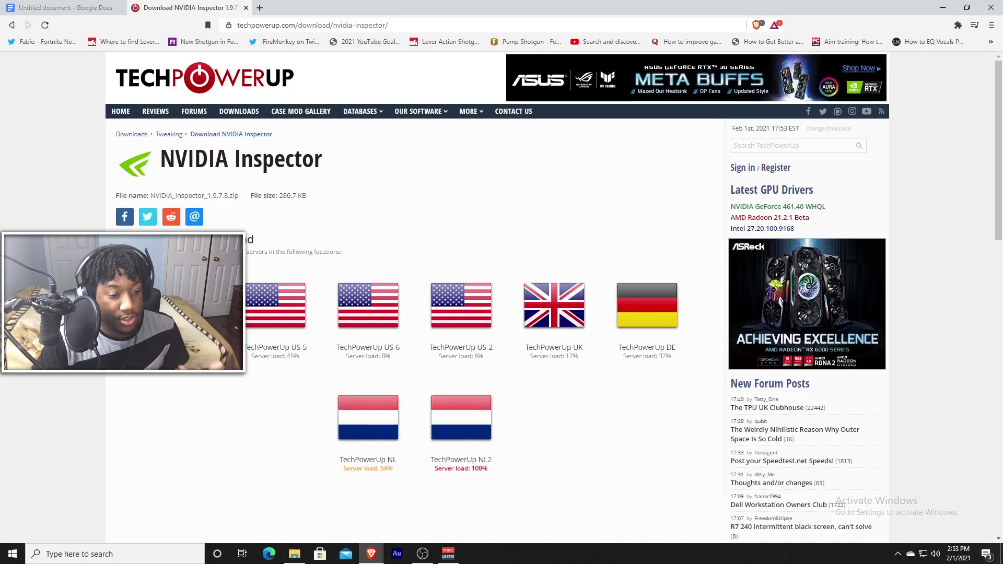
{"action": "left_click", "coordinate": [182, 350]}
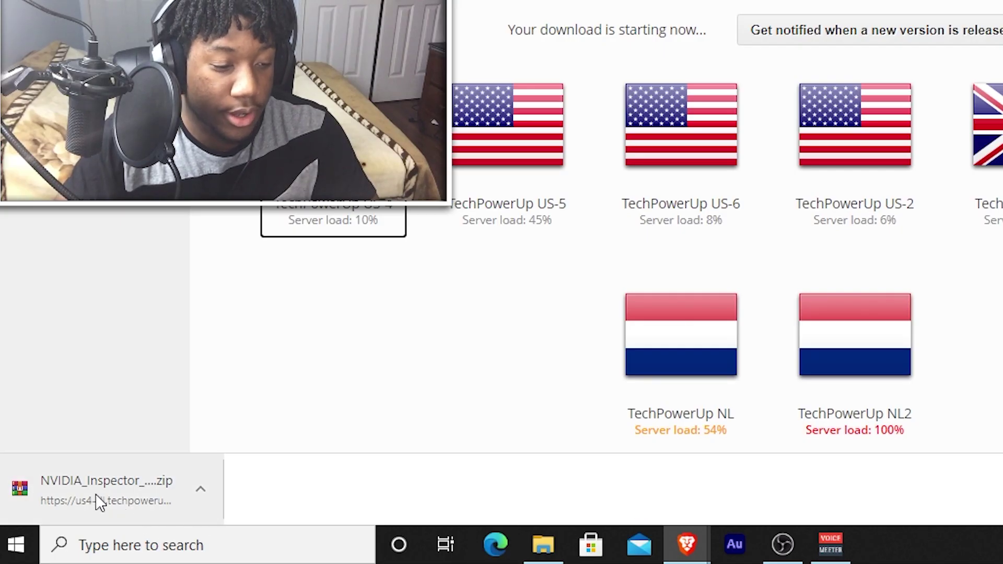
{"action": "right_click", "coordinate": [55, 526]}
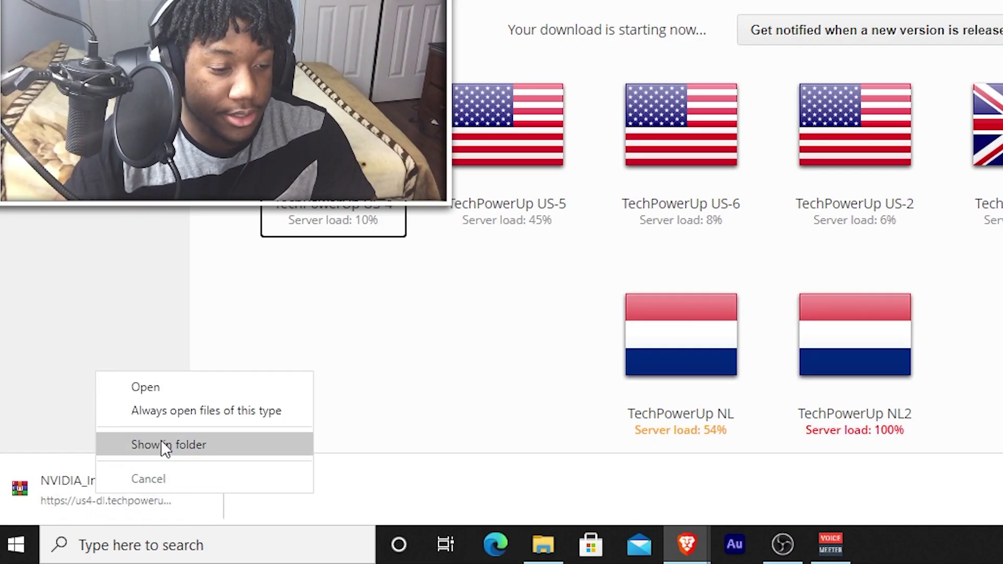
Extract the NVIDIA Inspector zip from Downloads into its own folder and open that folder
{"action": "left_click", "coordinate": [178, 443]}
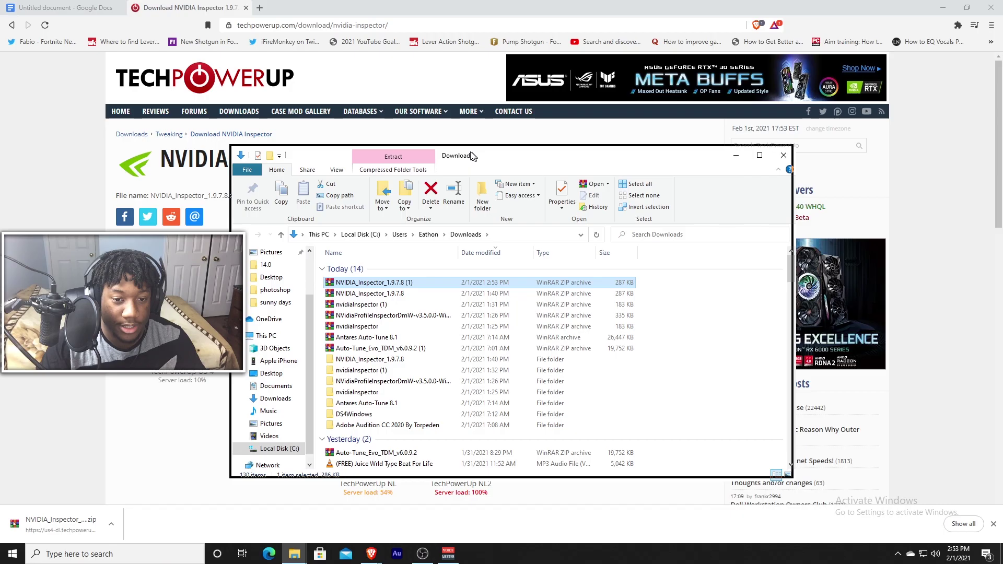
{"action": "right_click", "coordinate": [415, 272]}
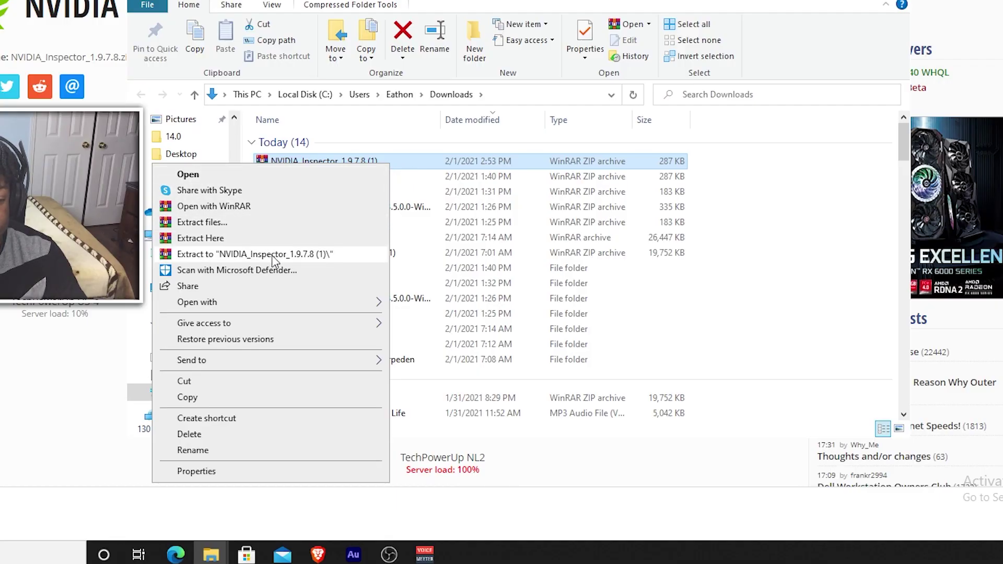
{"action": "left_click", "coordinate": [271, 255]}
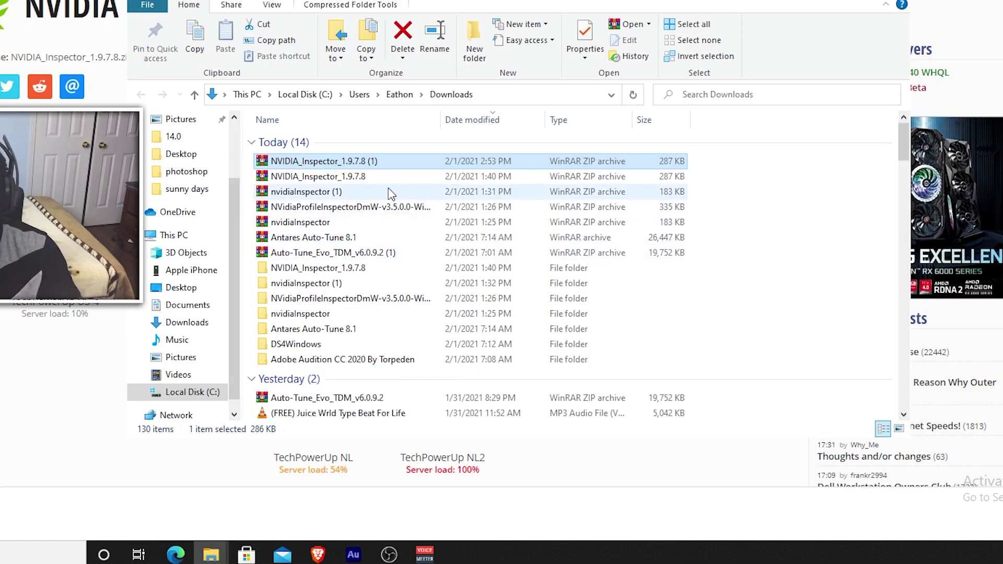
{"action": "double_click", "coordinate": [355, 268]}
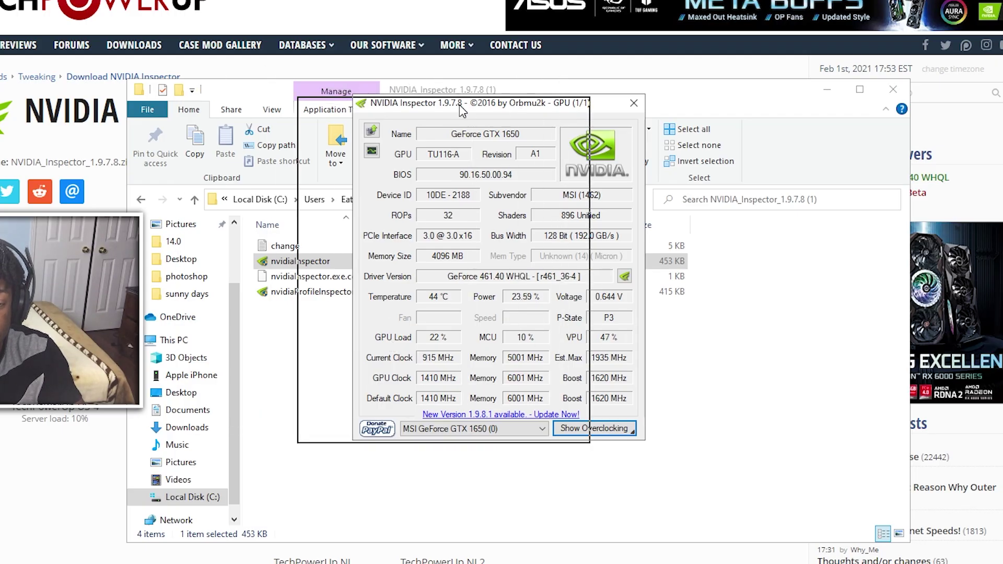
Minimize Explorer and open NVIDIA Profile Inspector from NVIDIA Inspector, moving its window up
{"action": "left_click", "coordinate": [826, 89]}
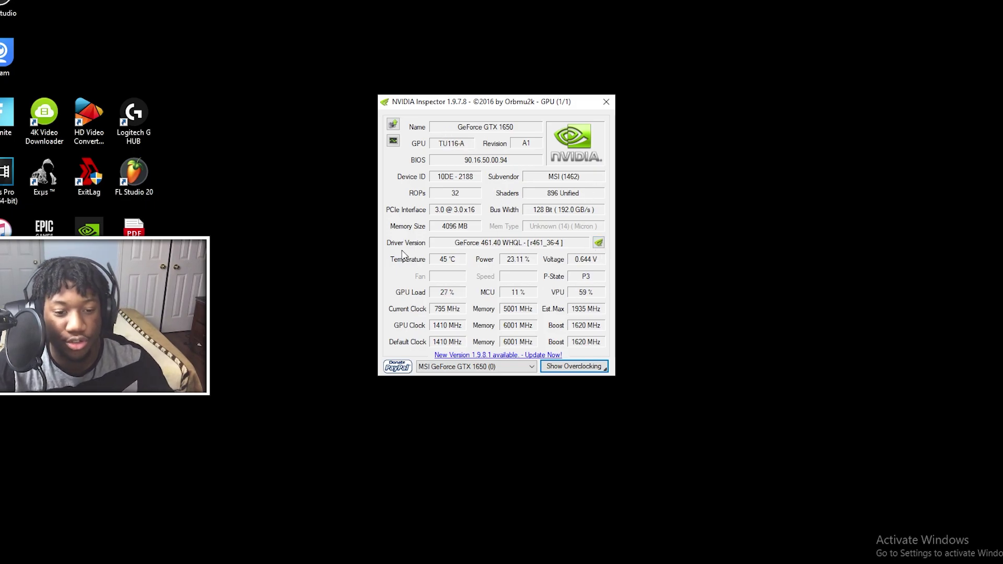
{"action": "left_click", "coordinate": [599, 242]}
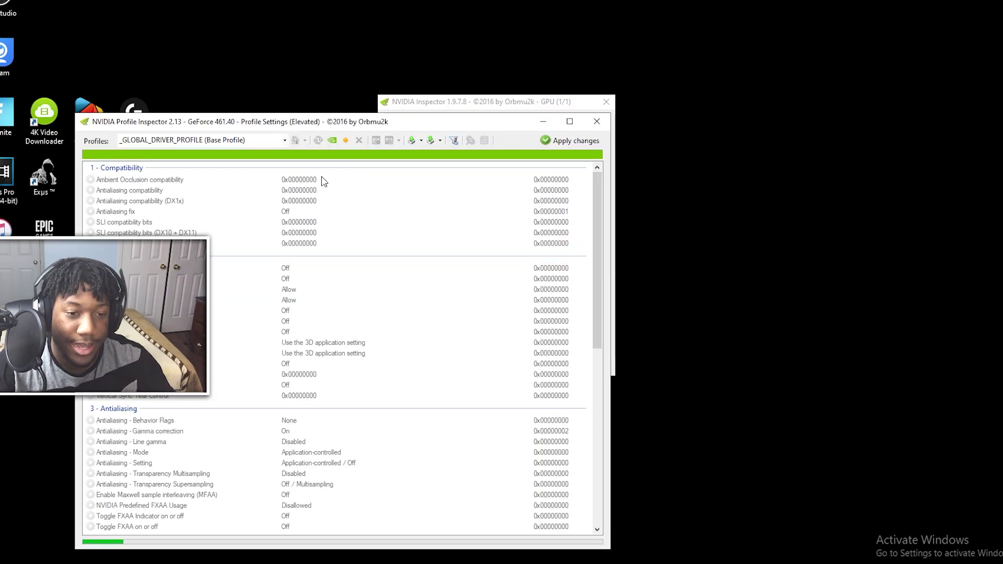
{"action": "mouse_move", "coordinate": [398, 117]}
{"action": "left_mouse_down"}
{"action": "mouse_move", "coordinate": [607, 78]}
{"action": "mouse_move", "coordinate": [526, 69]}
{"action": "left_mouse_up"}
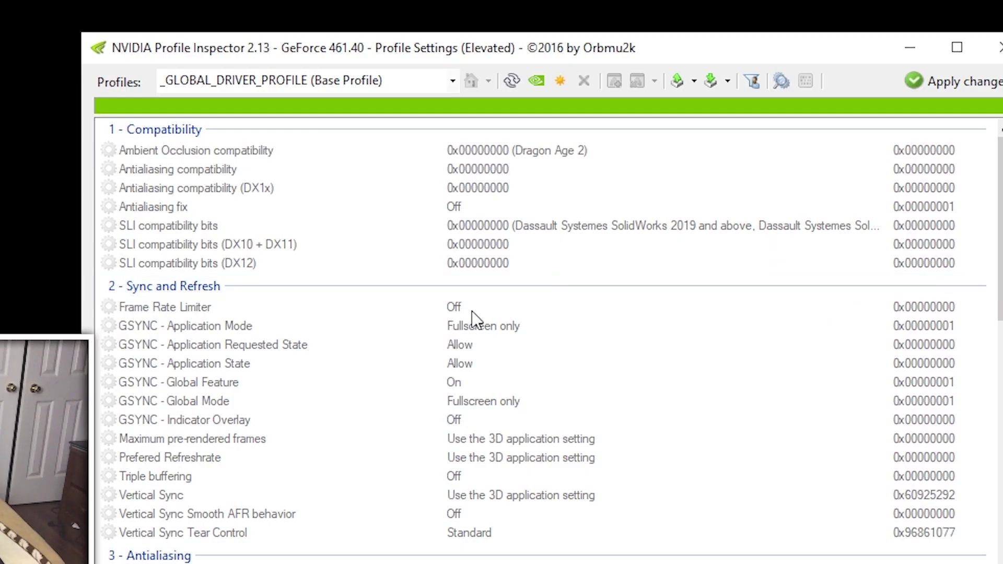
Replace the global profile with the Fortnite profile
{"action": "left_click", "coordinate": [394, 82]}
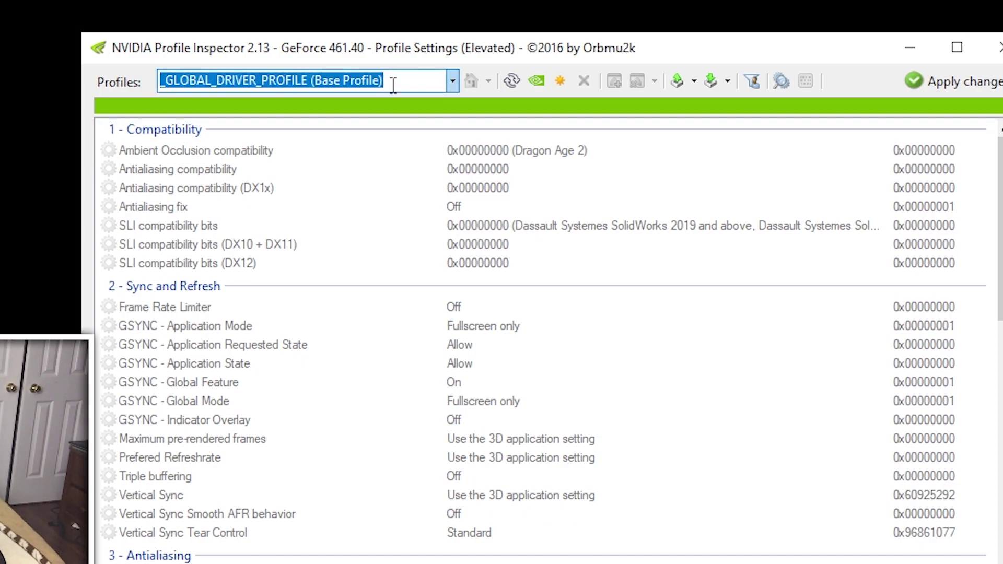
{"action": "key", "text": "BackSpace"}
{"action": "type", "text": "fortnite"}
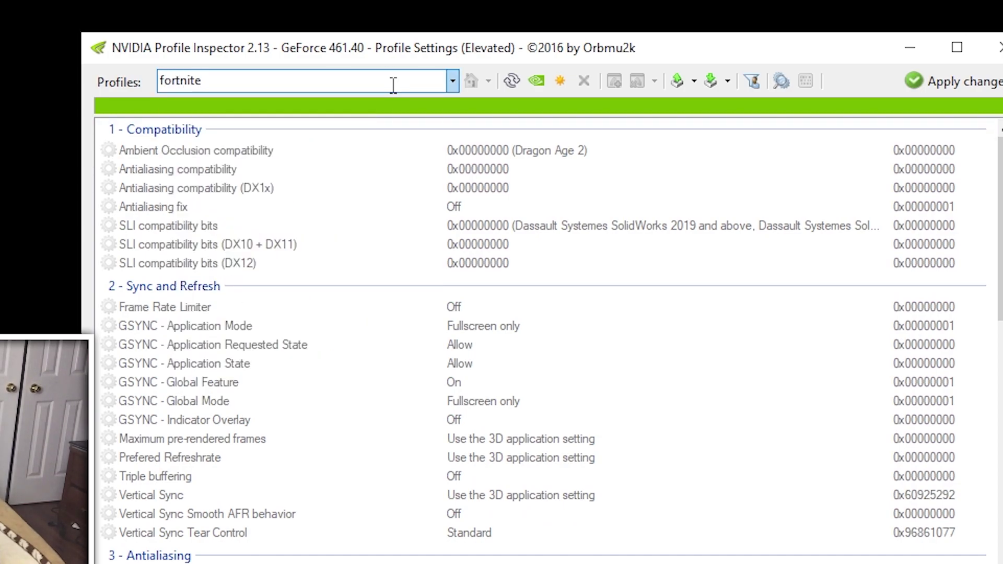
{"action": "key", "text": "BackSpace"}
{"action": "key", "text": "BackSpace"}
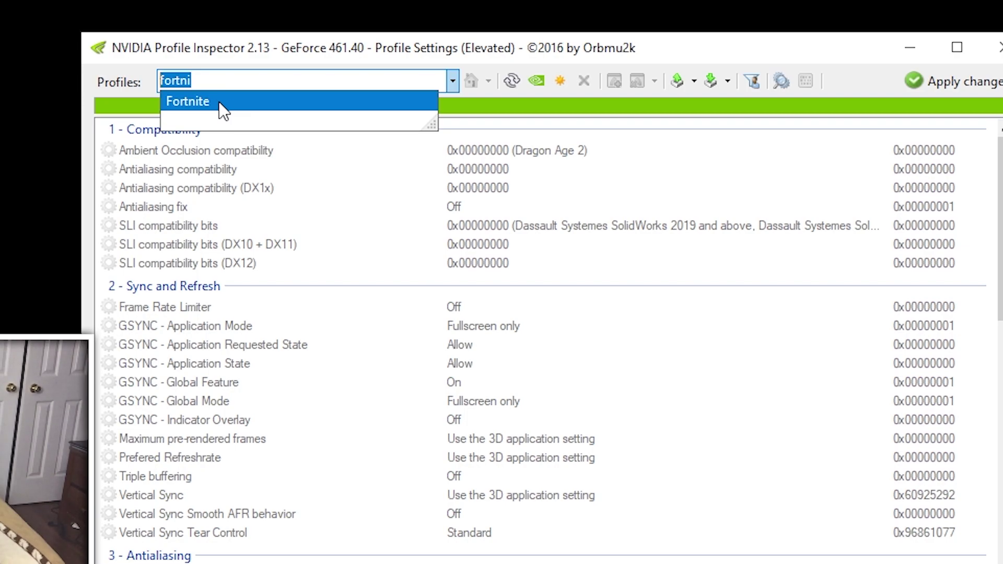
{"action": "key", "text": "Return"}
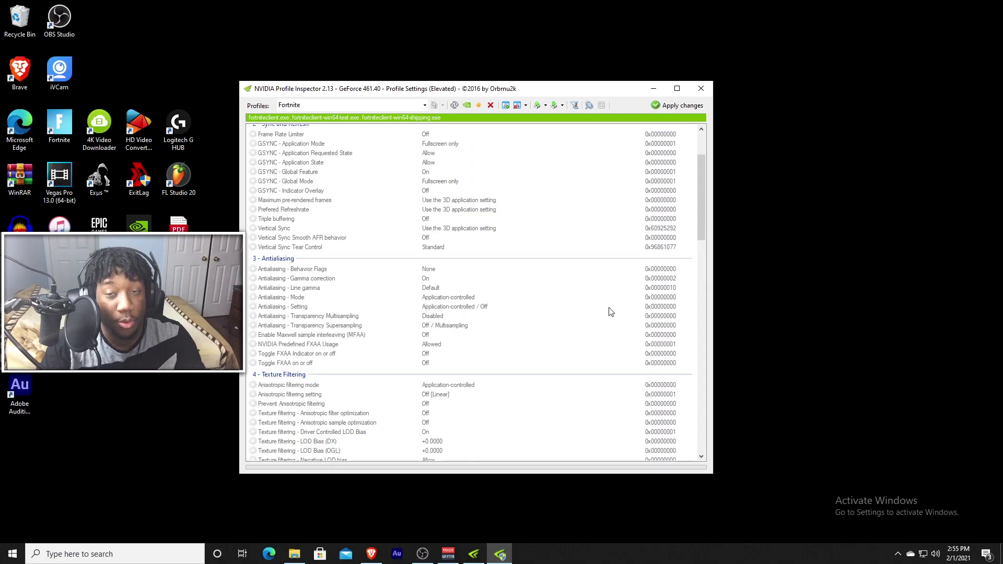
Set Transparency Supersampling to 0x00000008 AA_MODE_REPLAY_MODE_ALL
{"action": "scroll", "coordinate": [816, 488], "scroll_direction": "down", "scroll_amount": 3}
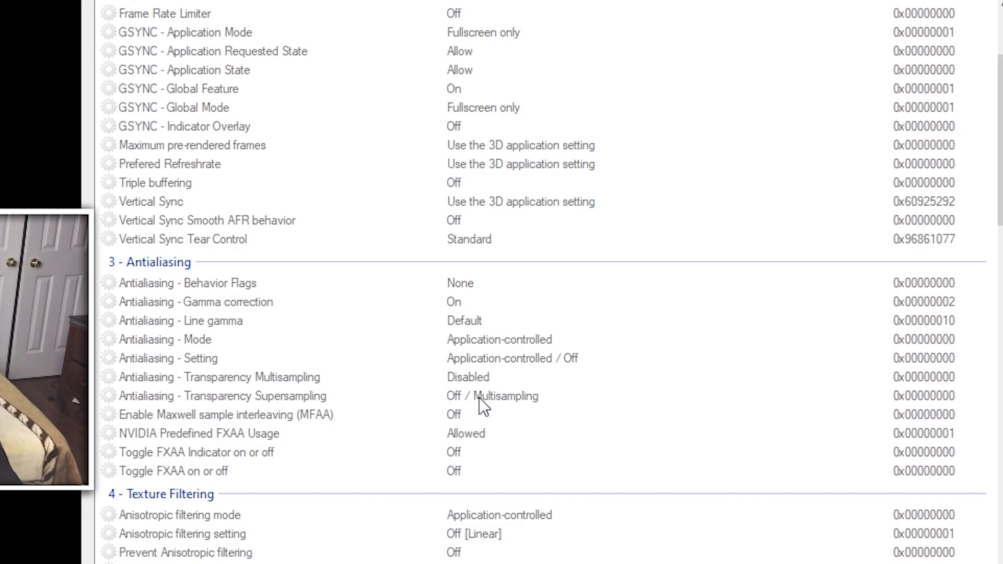
{"action": "left_click", "coordinate": [497, 397]}
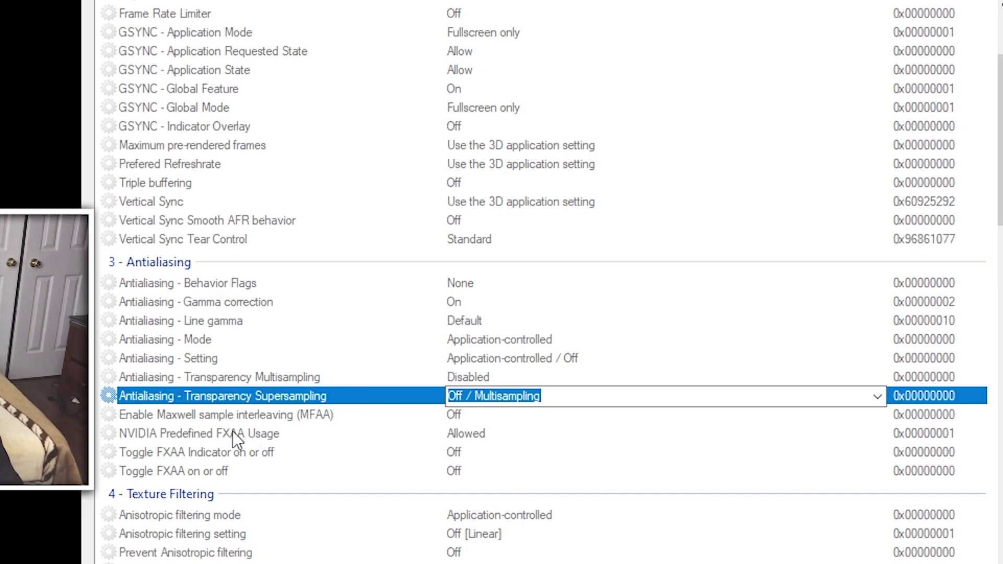
{"action": "left_click", "coordinate": [878, 398]}
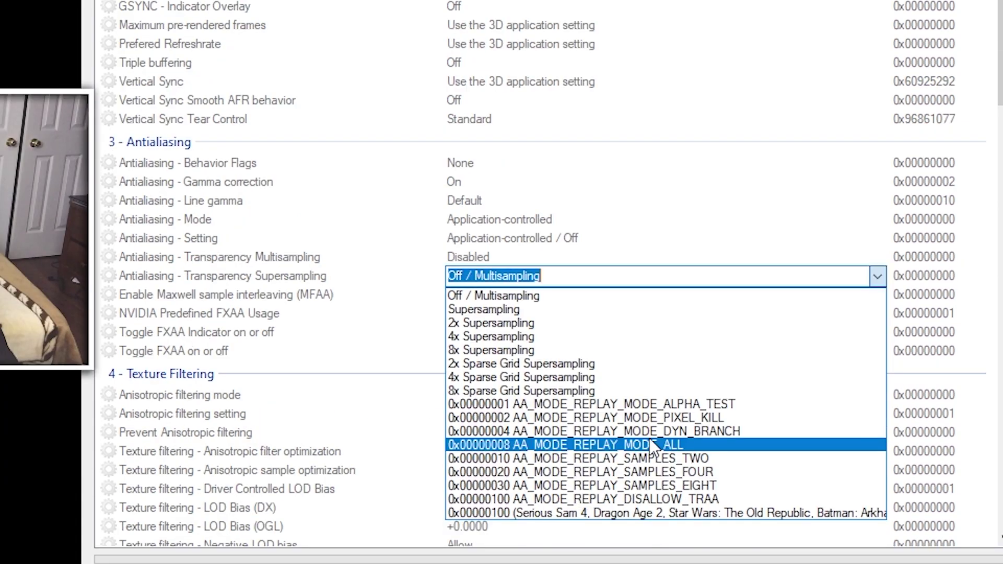
{"action": "left_click", "coordinate": [617, 445]}
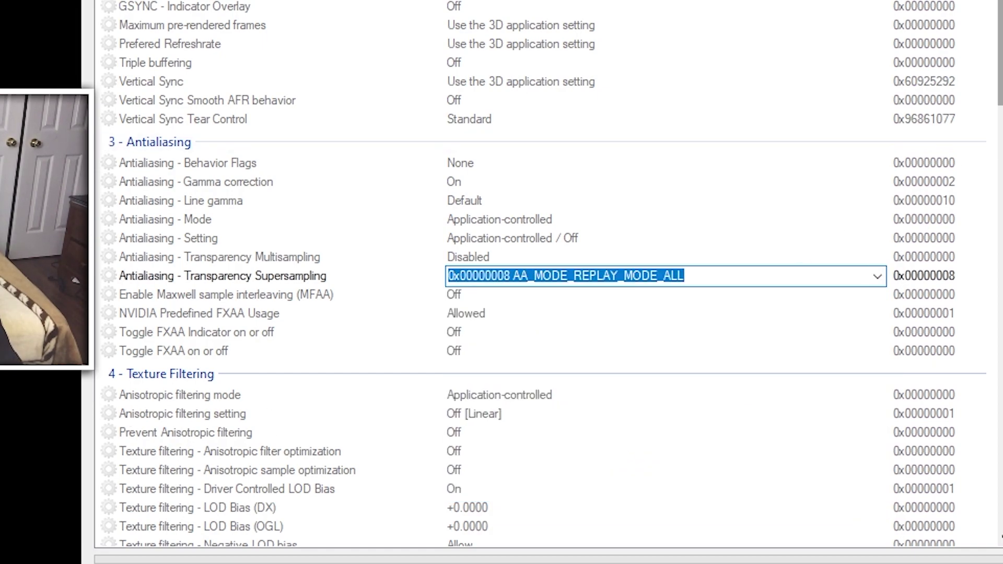
{"action": "left_click", "coordinate": [831, 298]}
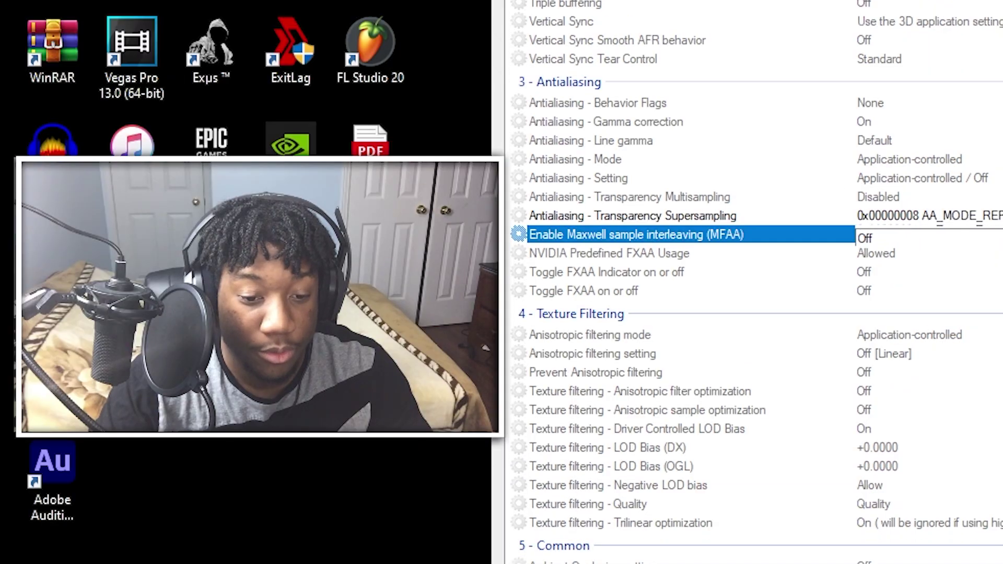
Set LOD Bias (DX) to +0.3750 and confirm it
{"action": "scroll", "coordinate": [752, 292], "scroll_direction": "down", "scroll_amount": 1}
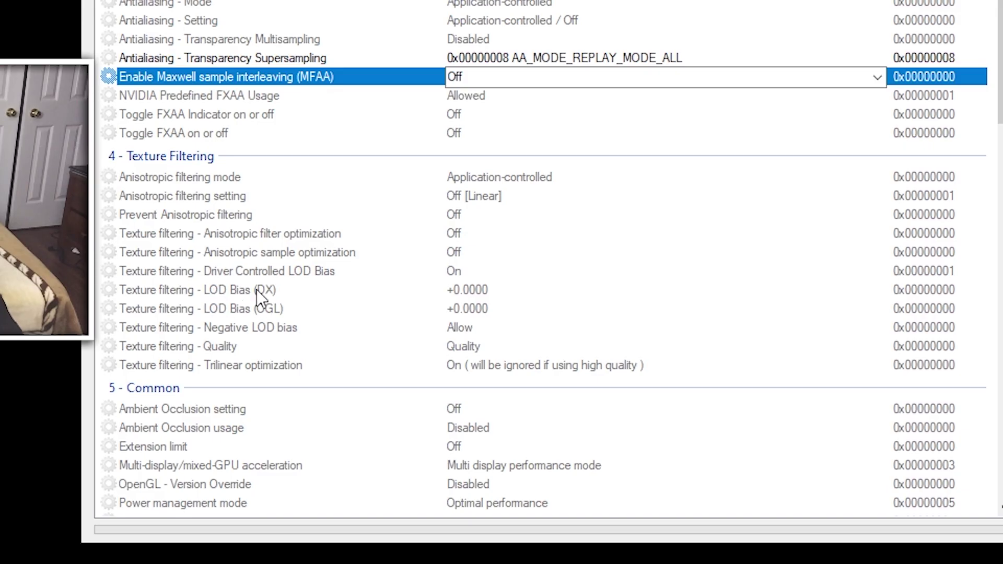
{"action": "left_click", "coordinate": [855, 290]}
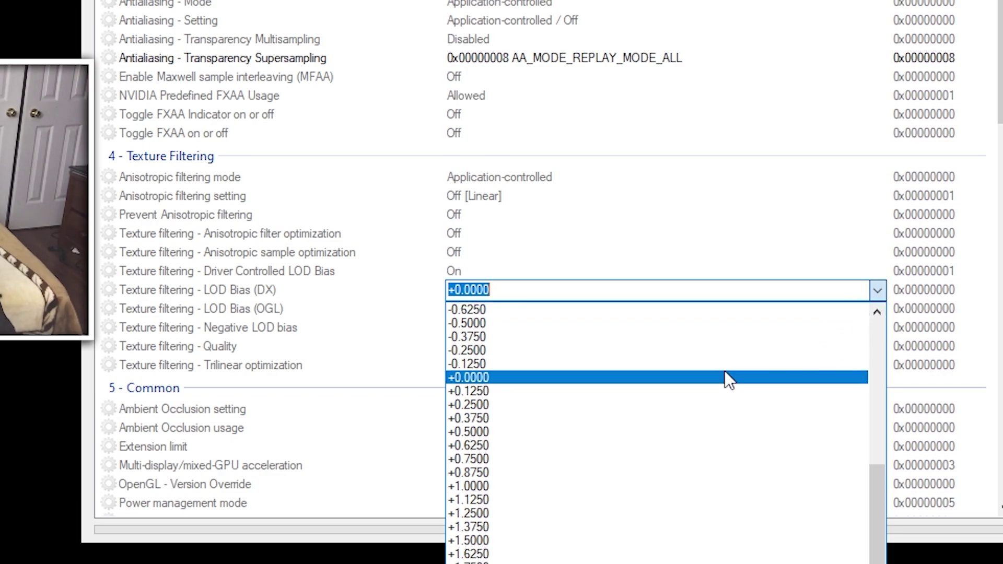
{"action": "left_click", "coordinate": [533, 418]}
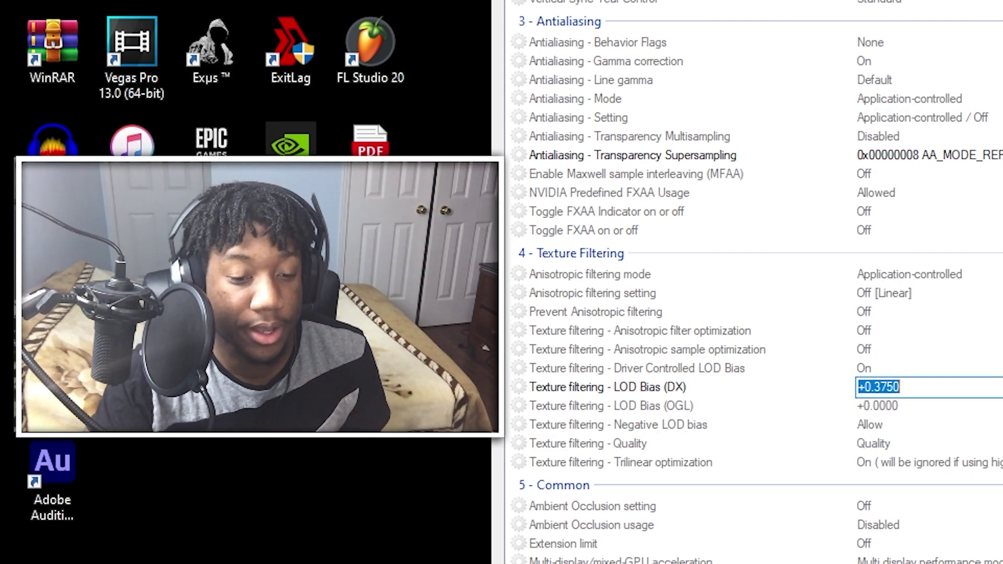
{"action": "left_click", "coordinate": [911, 387]}
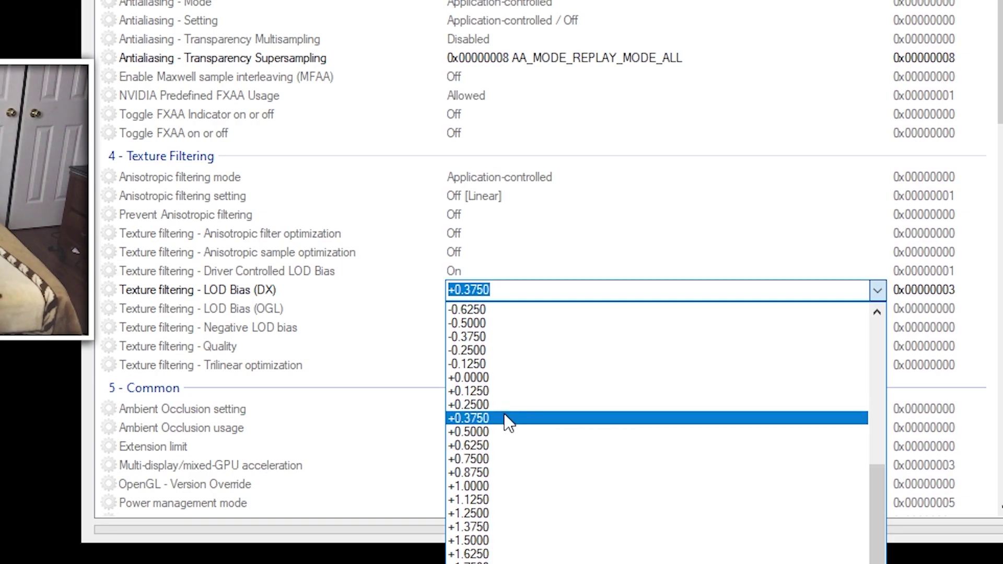
{"action": "left_click", "coordinate": [505, 418]}
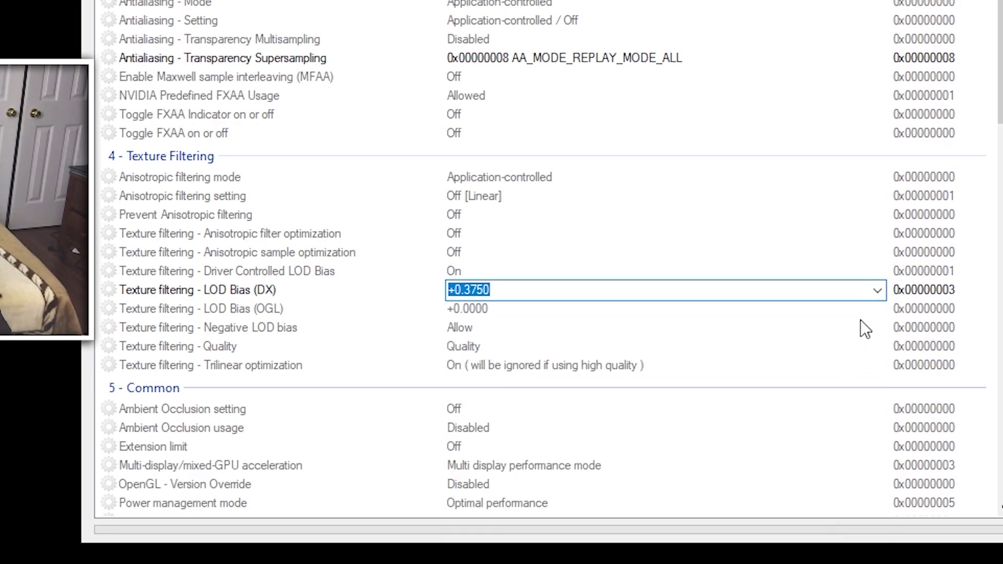
{"action": "key", "text": "Return"}
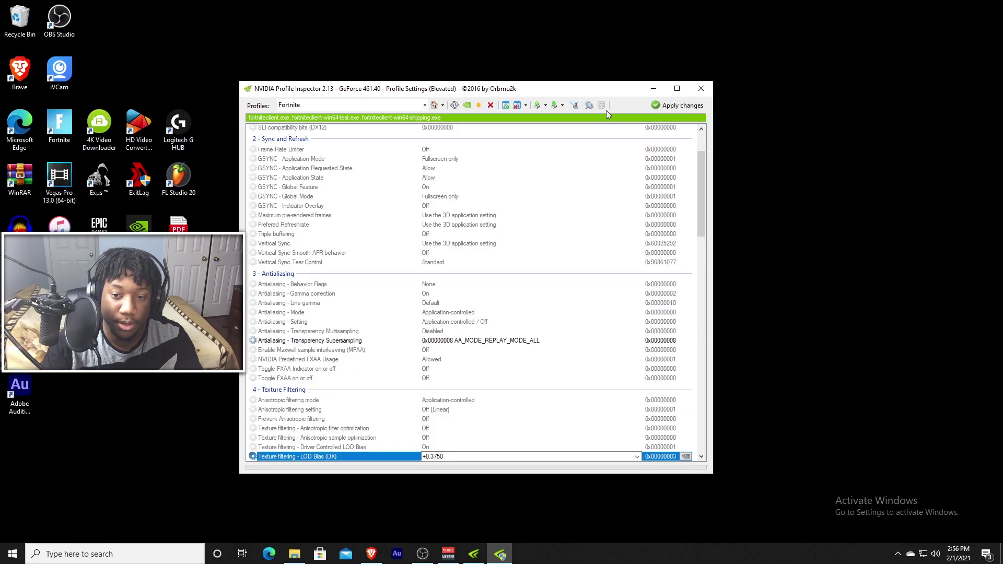
Close NVIDIA Profile Inspector and the remaining NVIDIA Inspector window
{"action": "left_click_drag", "start_coordinate": [585, 89], "coordinate": [612, 84]}
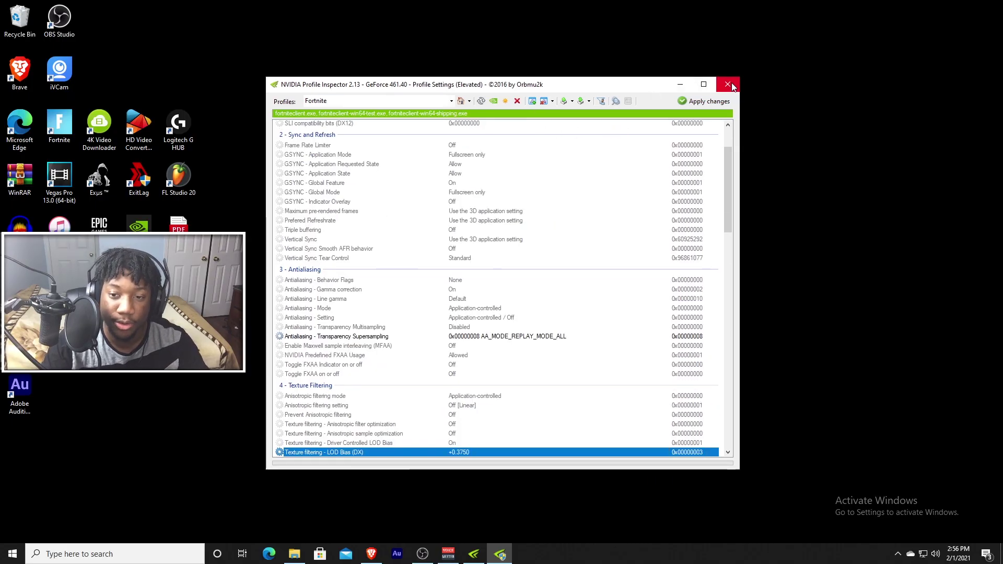
{"action": "left_click", "coordinate": [728, 85]}
{"action": "left_click", "coordinate": [596, 112]}
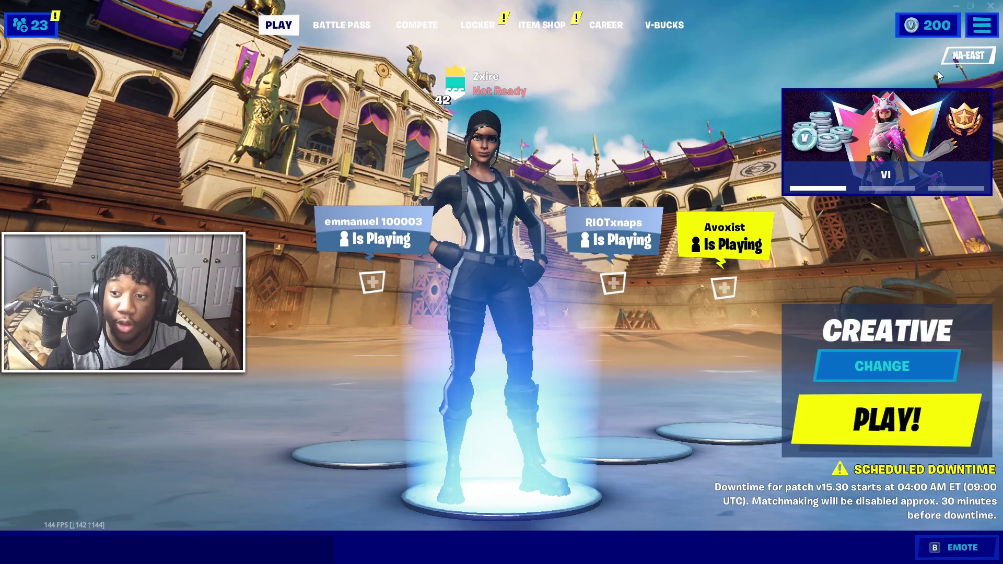
Review Fortnite's Video settings, scrolling through the graphics options
{"action": "key", "text": "Escape"}
{"action": "left_click", "coordinate": [887, 63]}
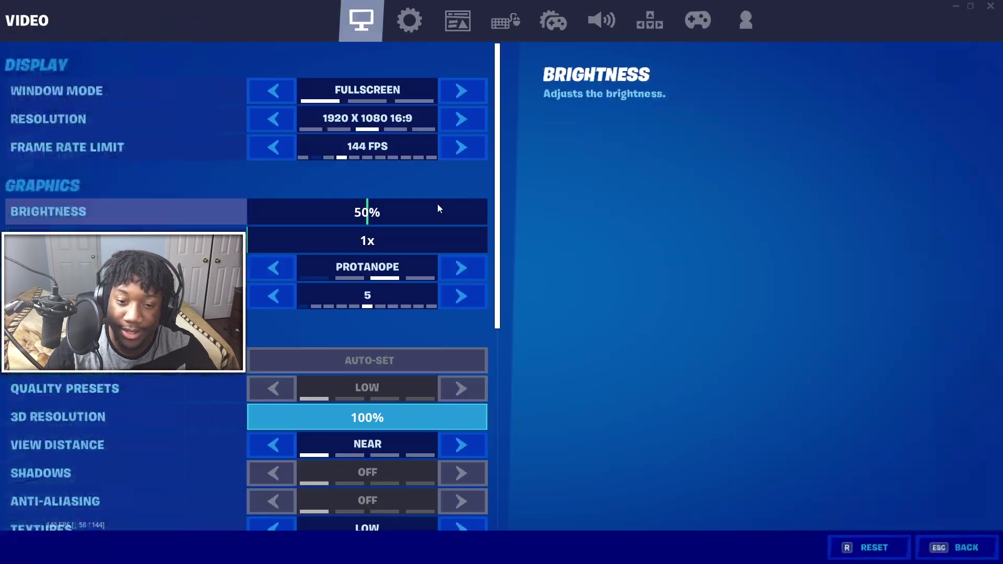
{"action": "scroll", "coordinate": [429, 240], "scroll_direction": "down", "scroll_amount": 10}
{"action": "scroll", "coordinate": [429, 387], "scroll_direction": "down", "scroll_amount": 1}
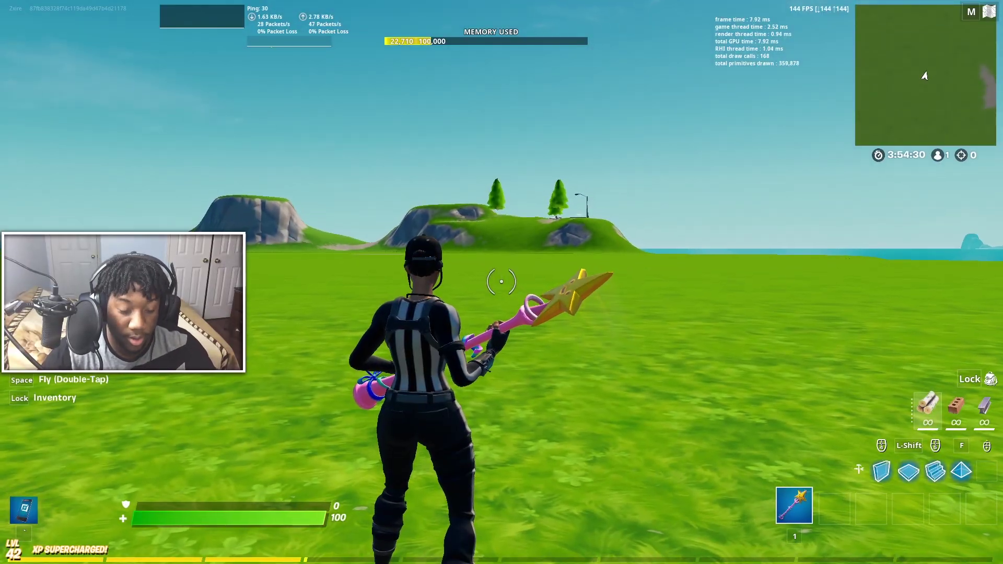
Build ramps, floors and walls in front of the character
{"action": "key", "text": "shift"}
{"action": "key", "text": "1"}
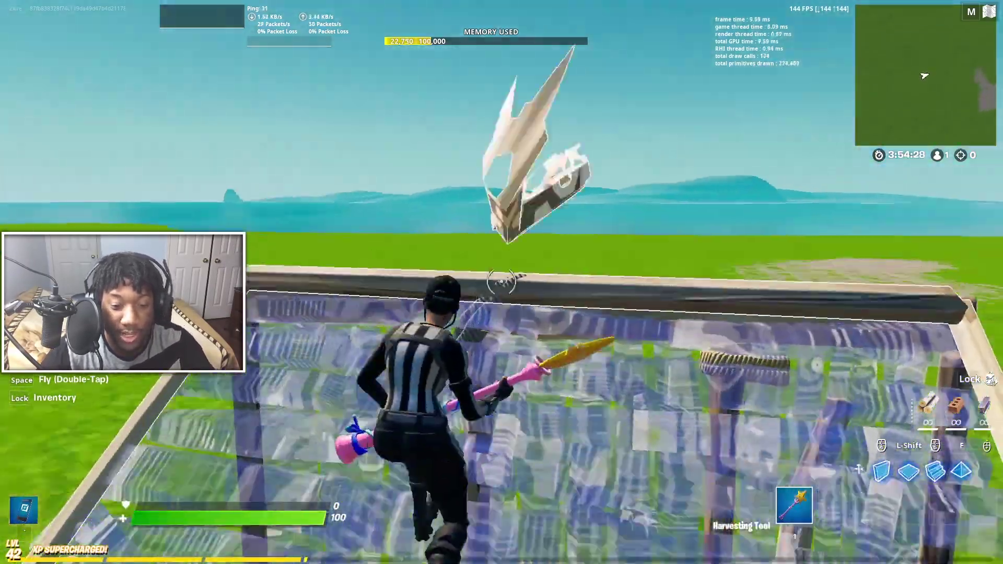
{"action": "key", "text": "shift"}
{"action": "key", "text": "1"}
{"action": "key", "text": "shift"}
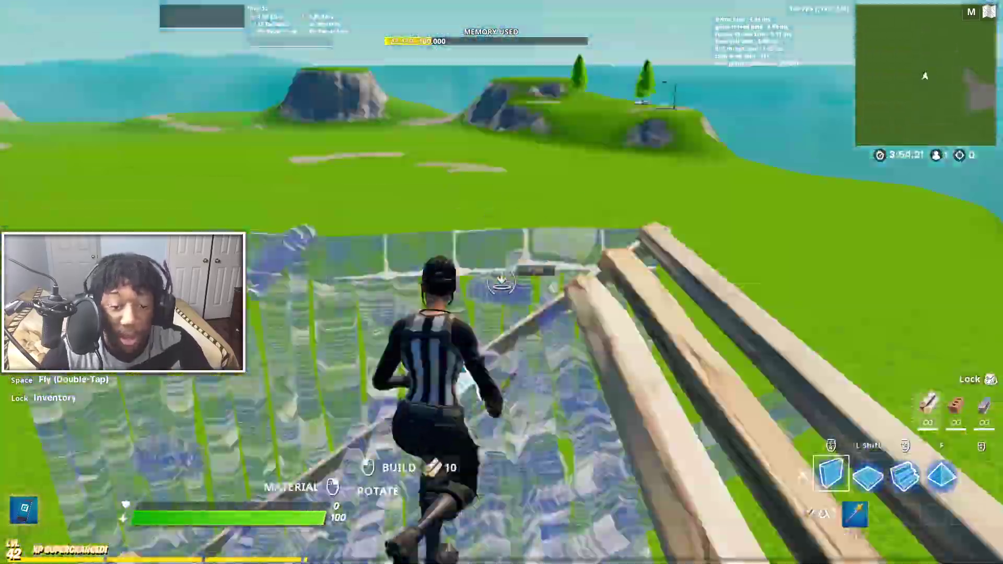
Return to the pickaxe, then set Frame Rate Limit to UNLIMITED and apply it
{"action": "key", "text": "1"}
{"action": "key", "text": "Escape"}
{"action": "left_click", "coordinate": [800, 52]}
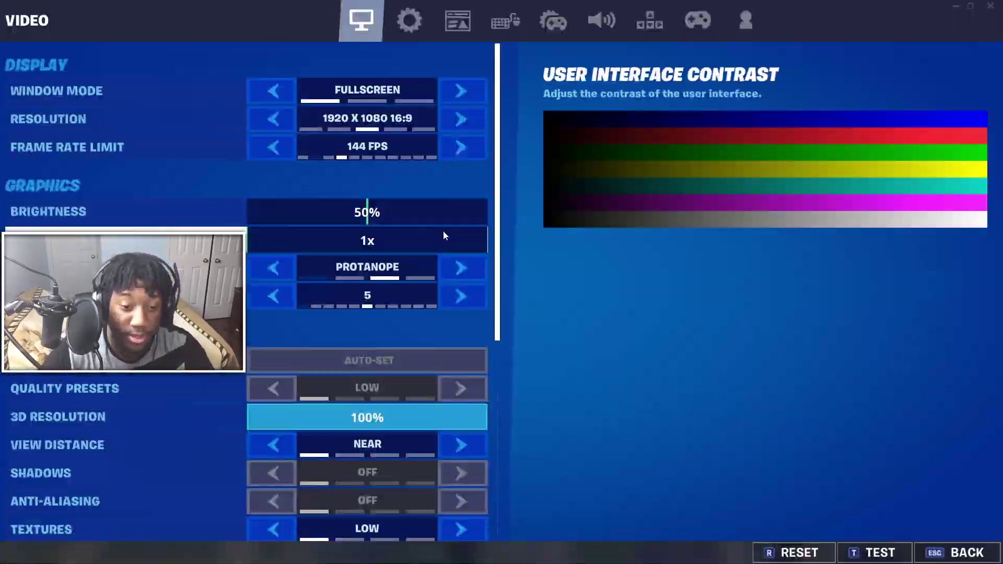
{"action": "left_click", "coordinate": [274, 150]}
{"action": "left_click", "coordinate": [274, 150]}
{"action": "left_click", "coordinate": [275, 149]}
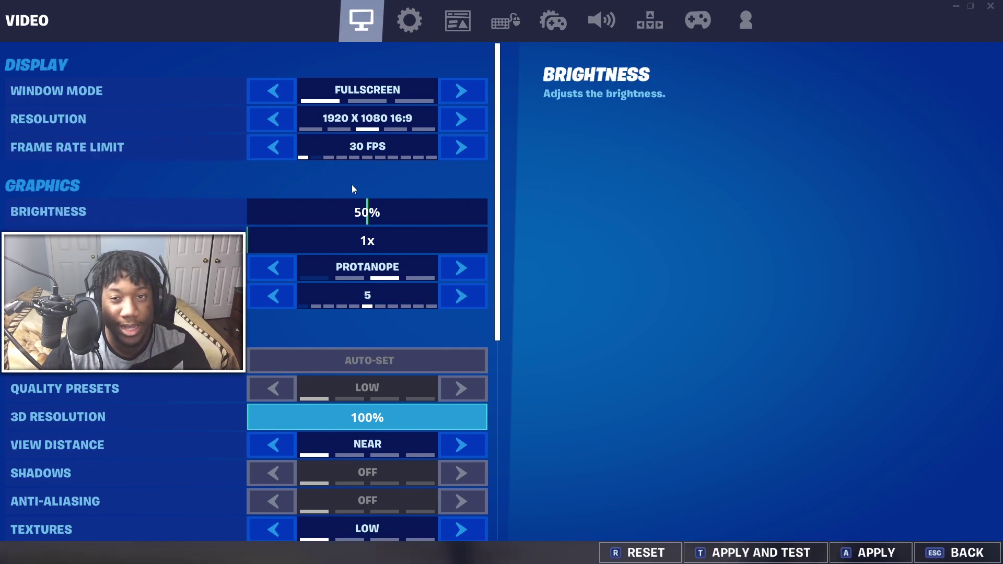
{"action": "left_click", "coordinate": [291, 151]}
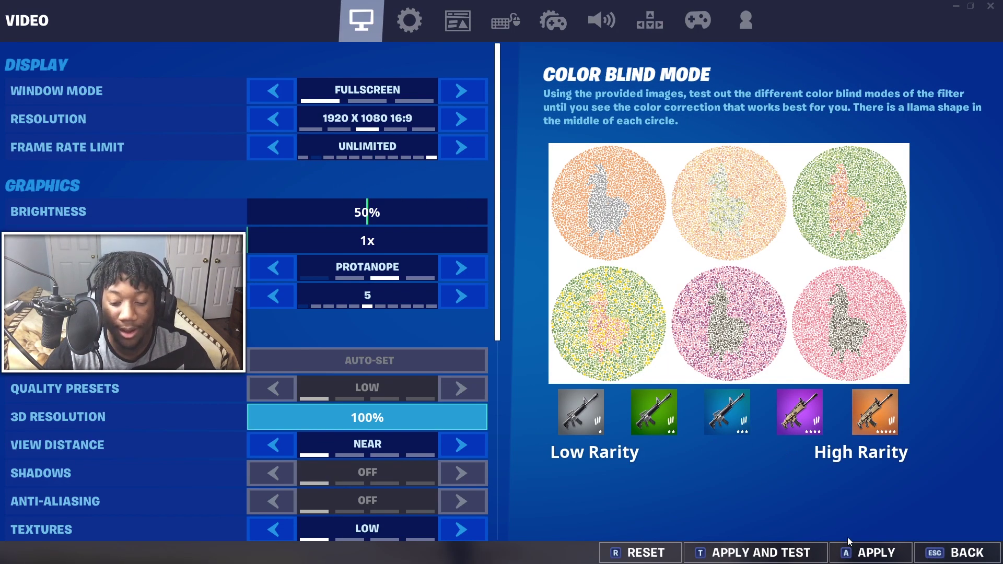
{"action": "left_click", "coordinate": [870, 553]}
{"action": "key", "text": "Escape"}
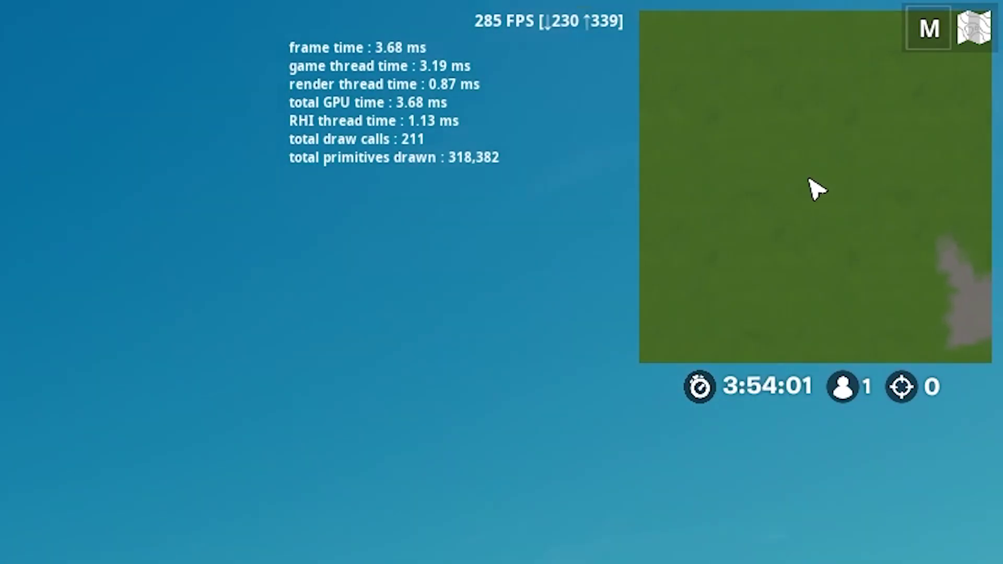